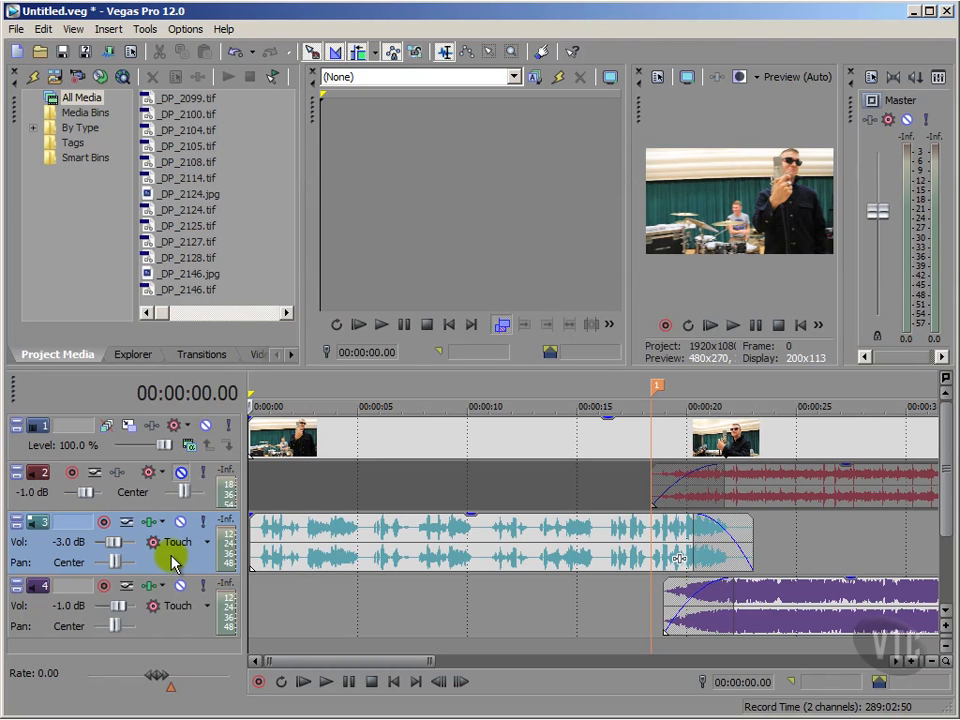
pyautogui.click(463, 615)
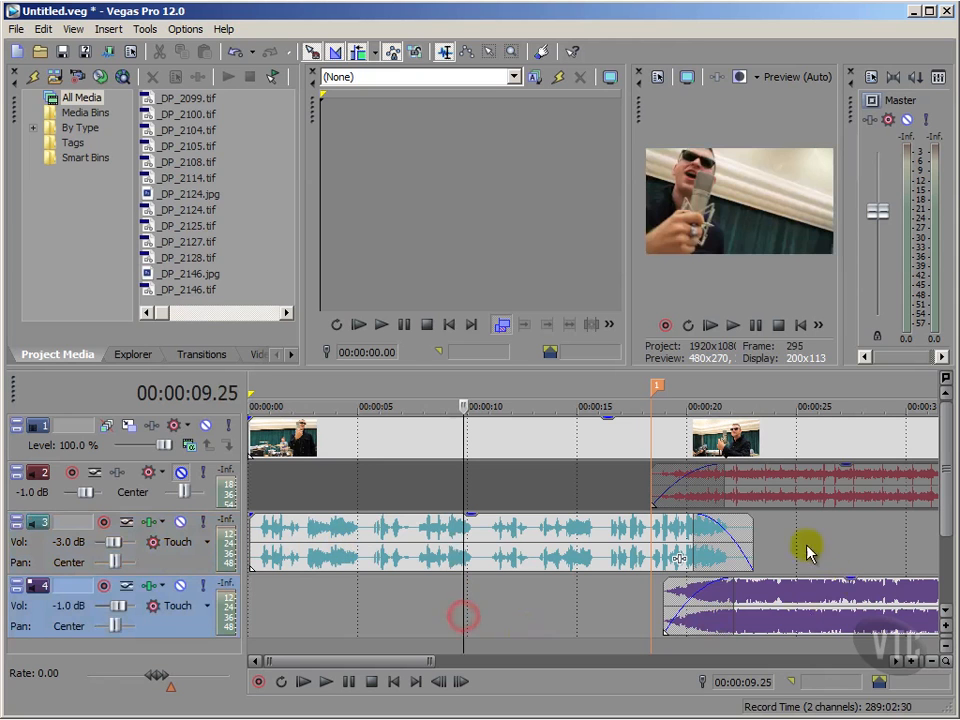
pyautogui.click(857, 528)
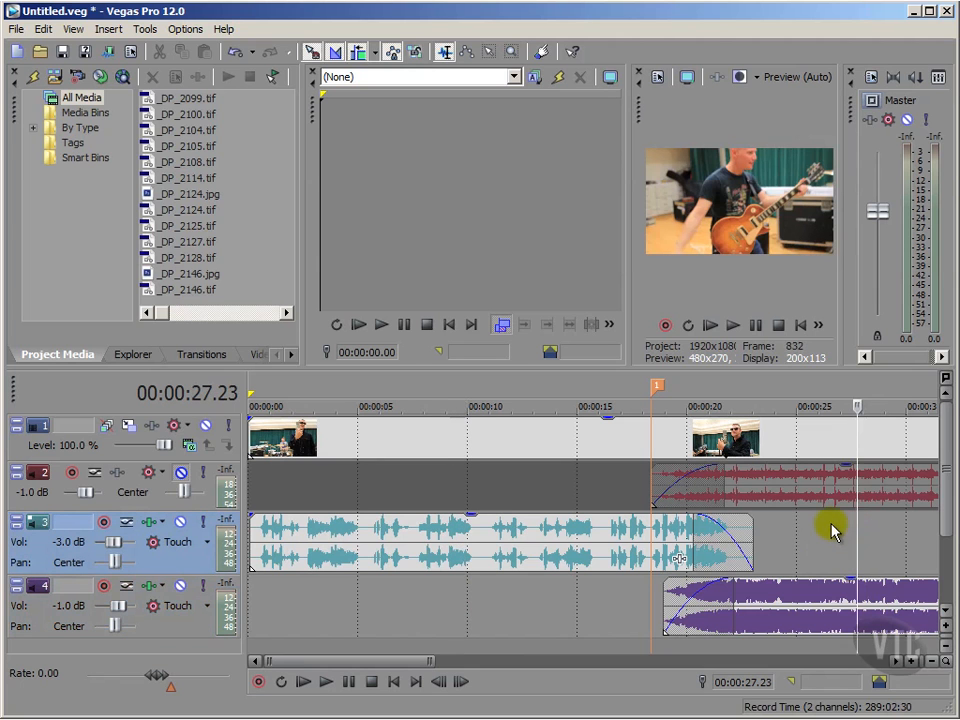
pyautogui.click(396, 683)
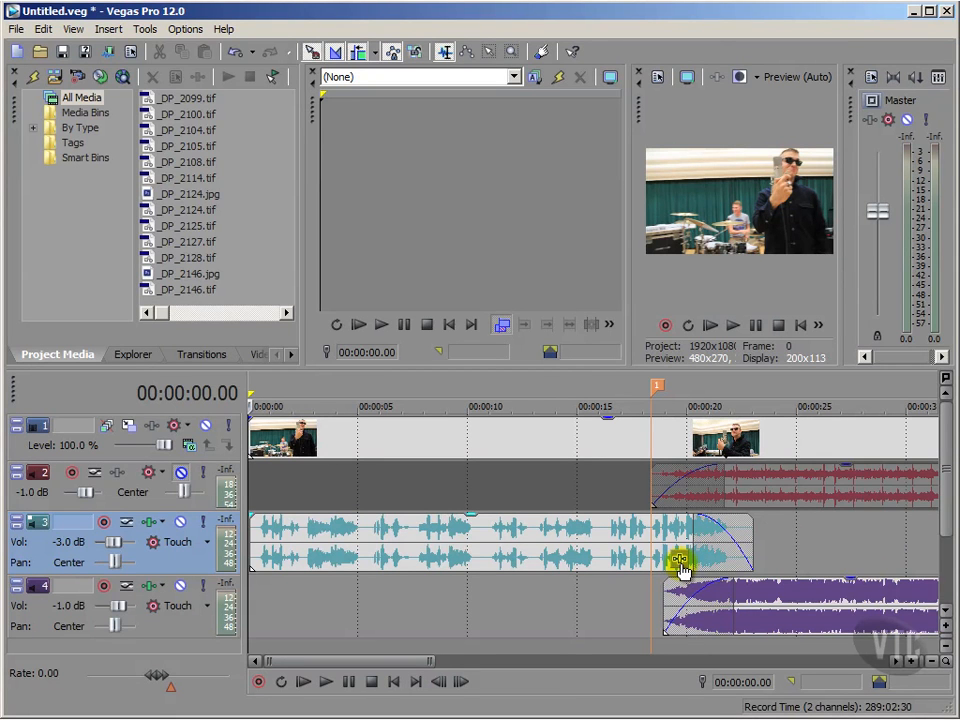
# Step: Add the Sony Parametric EQ plug-in as an event effect on the whole vocal event on track 3
pyautogui.click(679, 561)
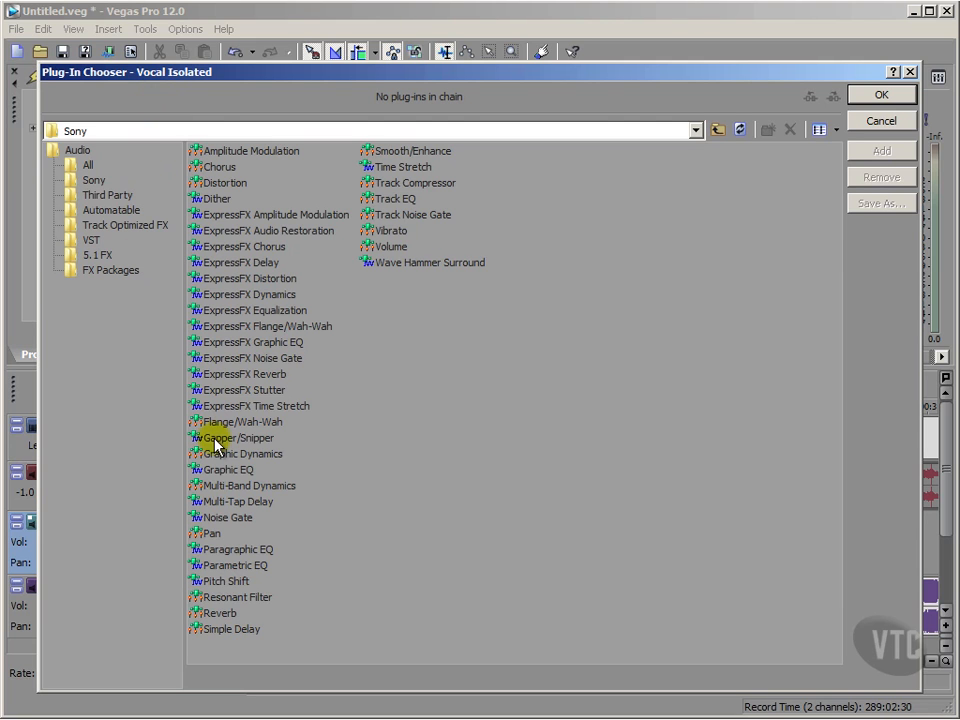
pyautogui.click(222, 568)
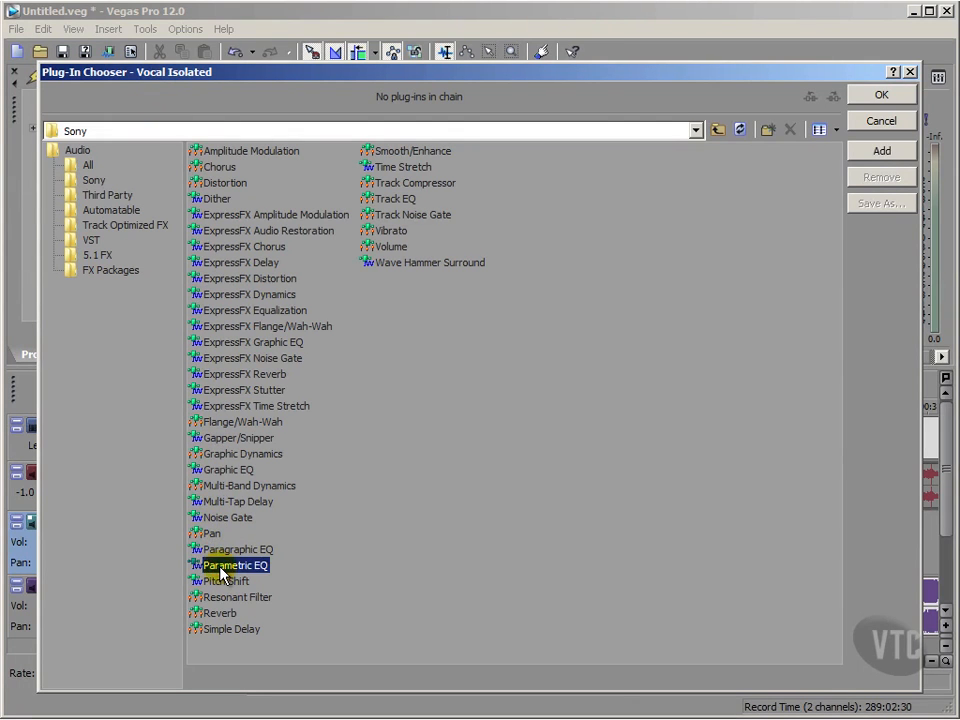
pyautogui.click(869, 152)
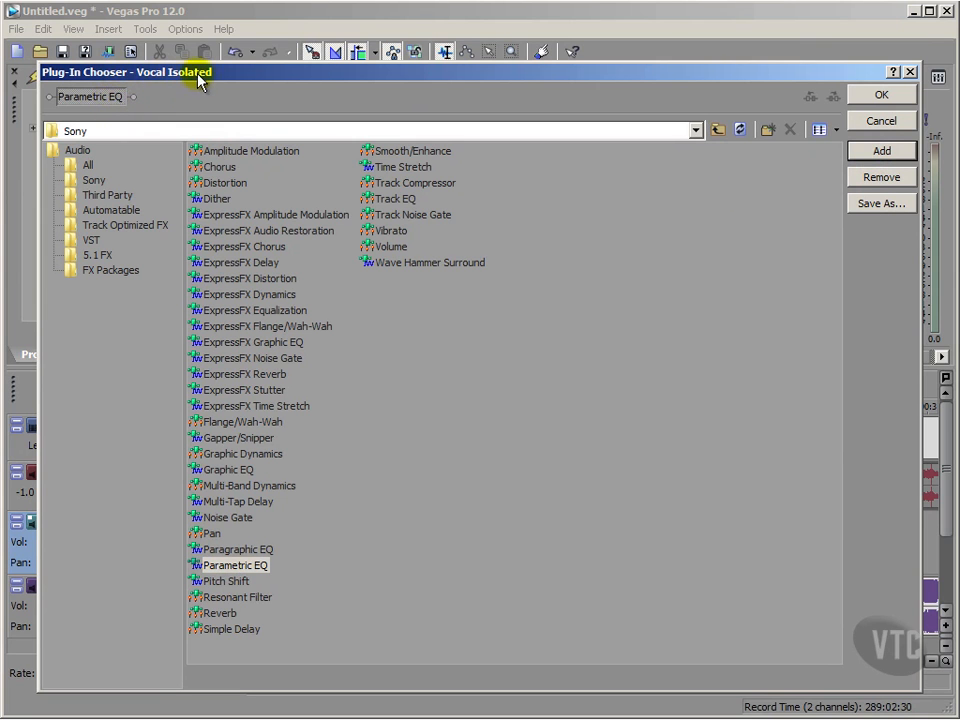
pyautogui.click(874, 97)
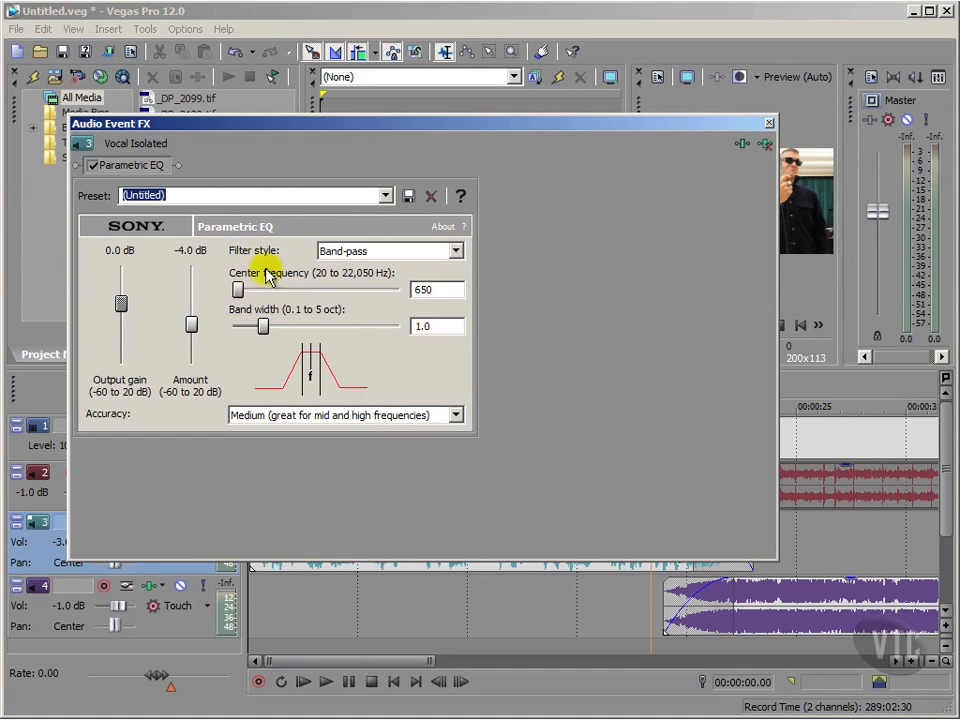
# Step: Apply the Phone line effect preset to the vocal event's Parametric EQ and play the vocal from the start
pyautogui.click(385, 195)
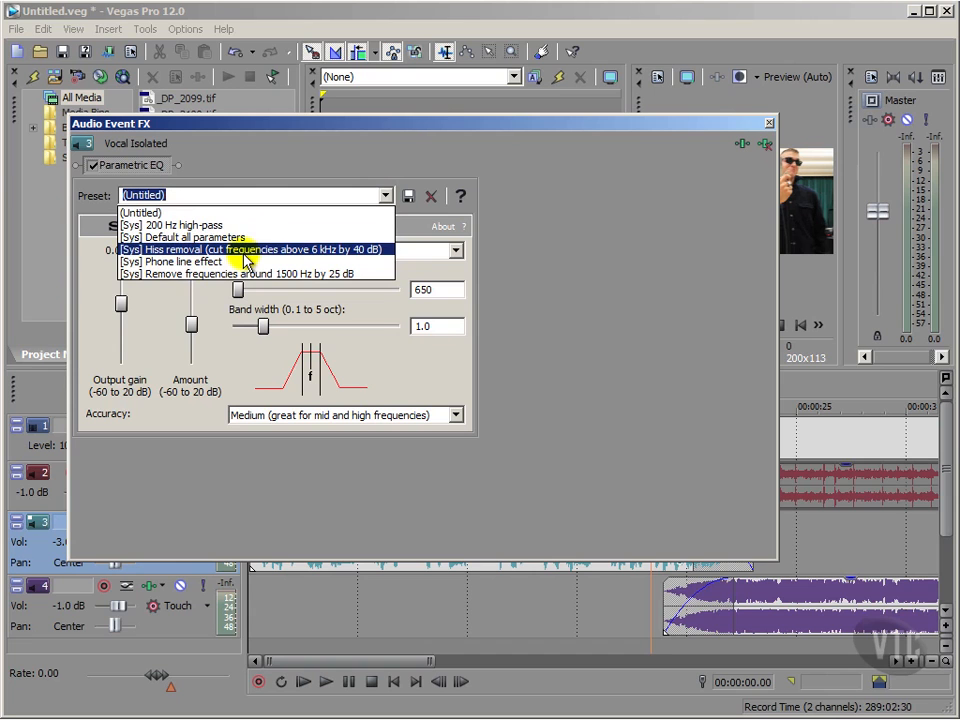
pyautogui.click(155, 261)
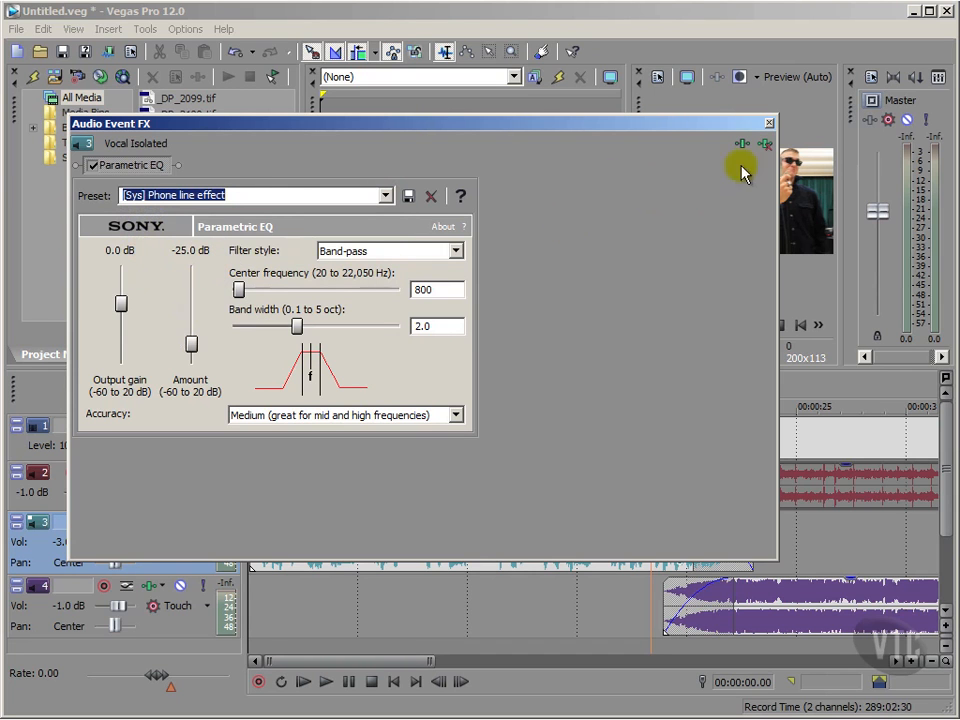
pyautogui.click(769, 123)
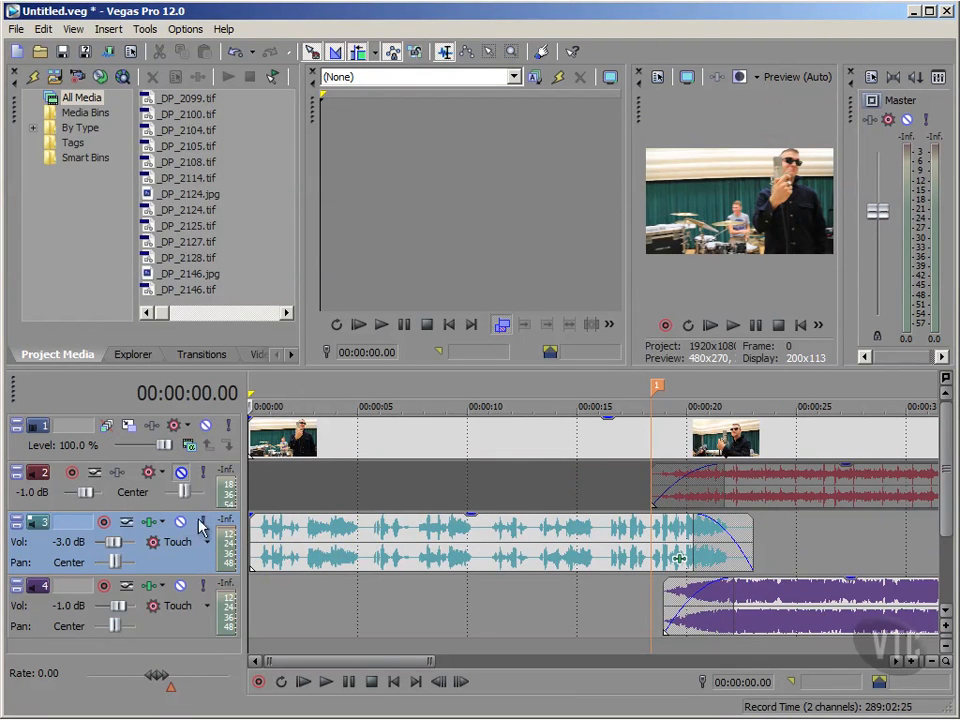
pyautogui.click(327, 682)
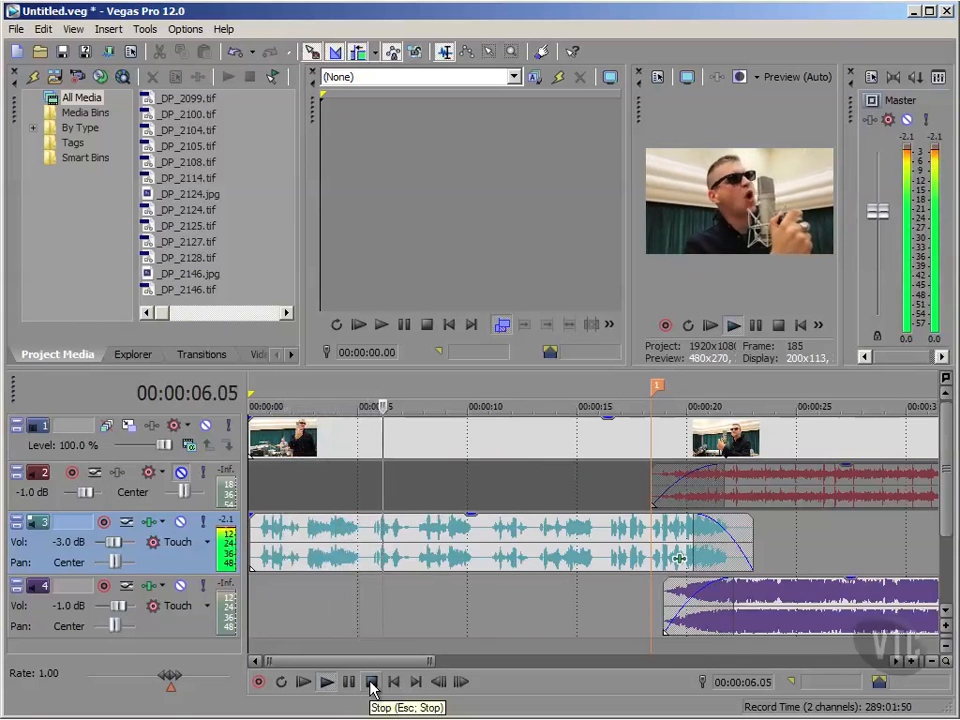
pyautogui.click(371, 682)
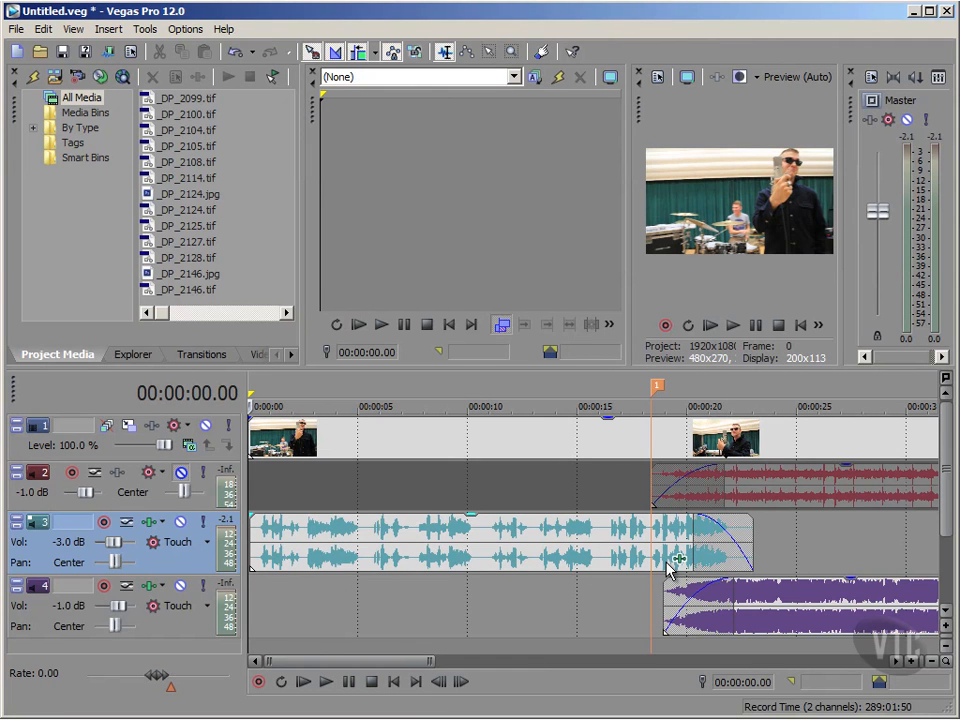
# Step: Remove the Parametric EQ from the track 3 vocal event and play the vocal without it
pyautogui.click(678, 560)
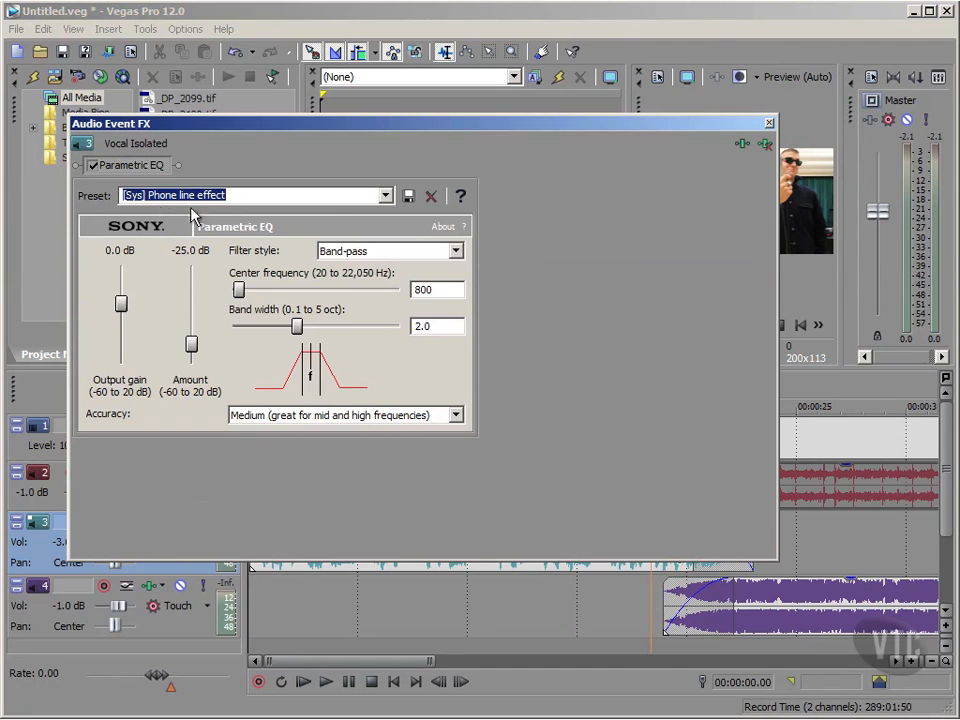
pyautogui.click(765, 145)
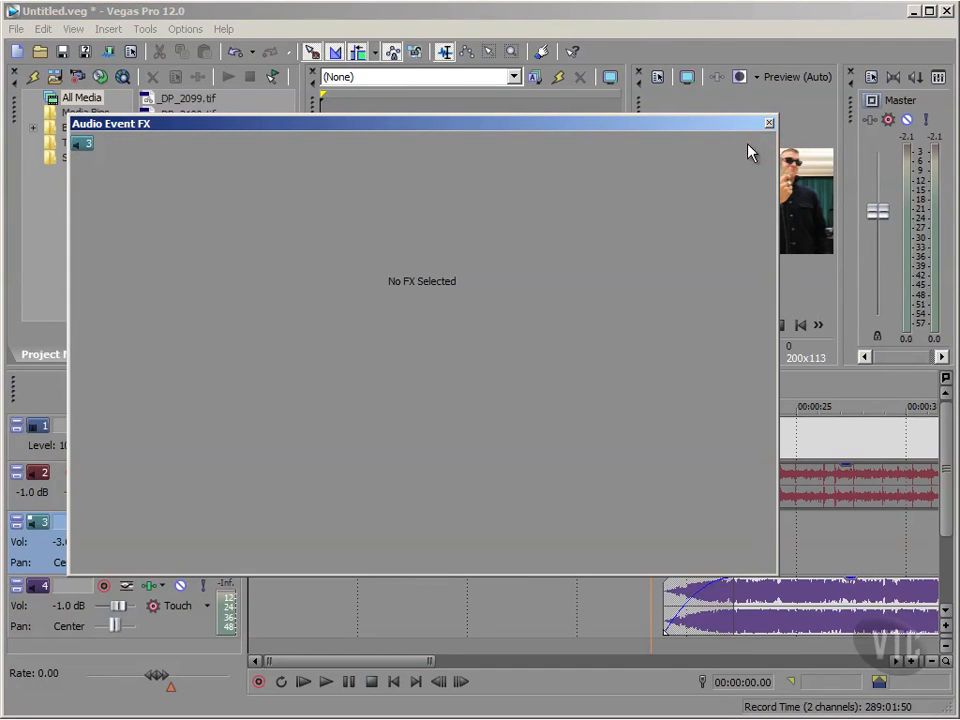
pyautogui.click(769, 125)
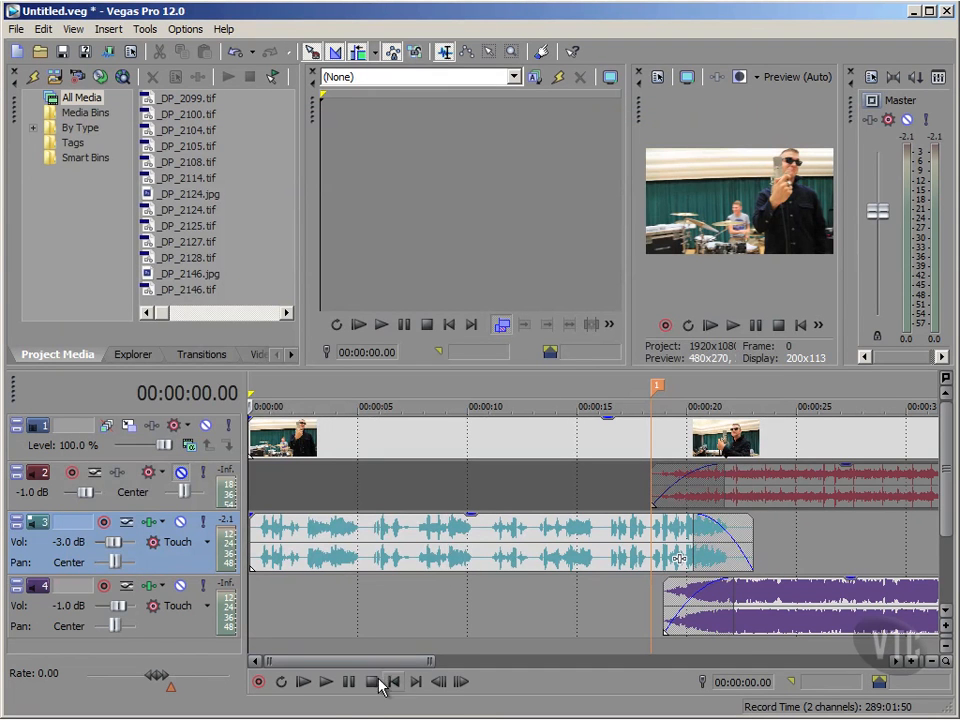
pyautogui.click(326, 684)
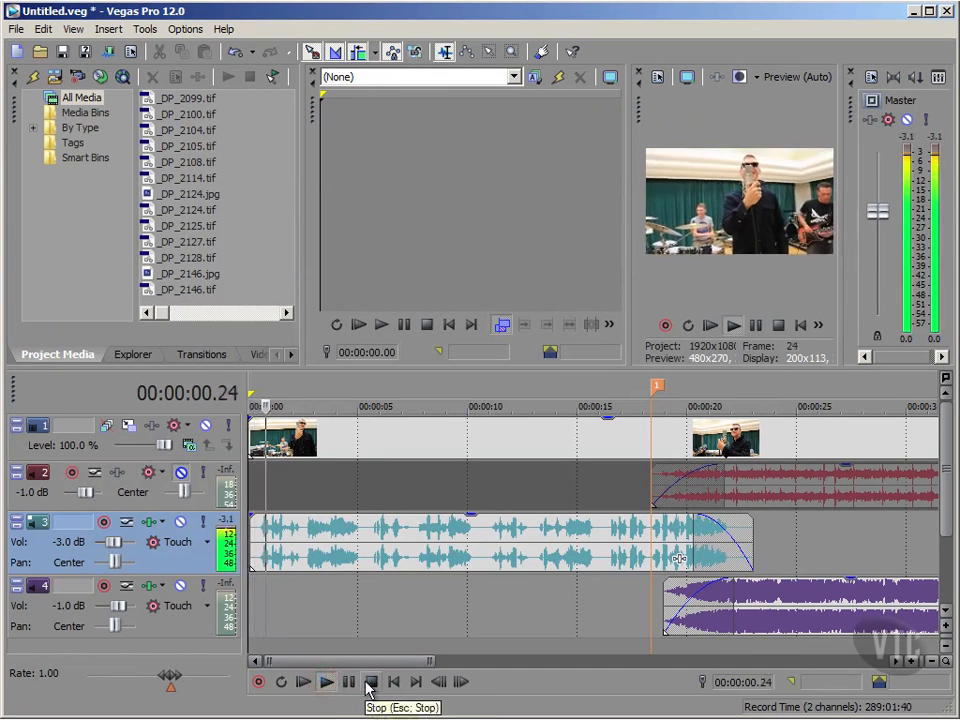
pyautogui.click(370, 682)
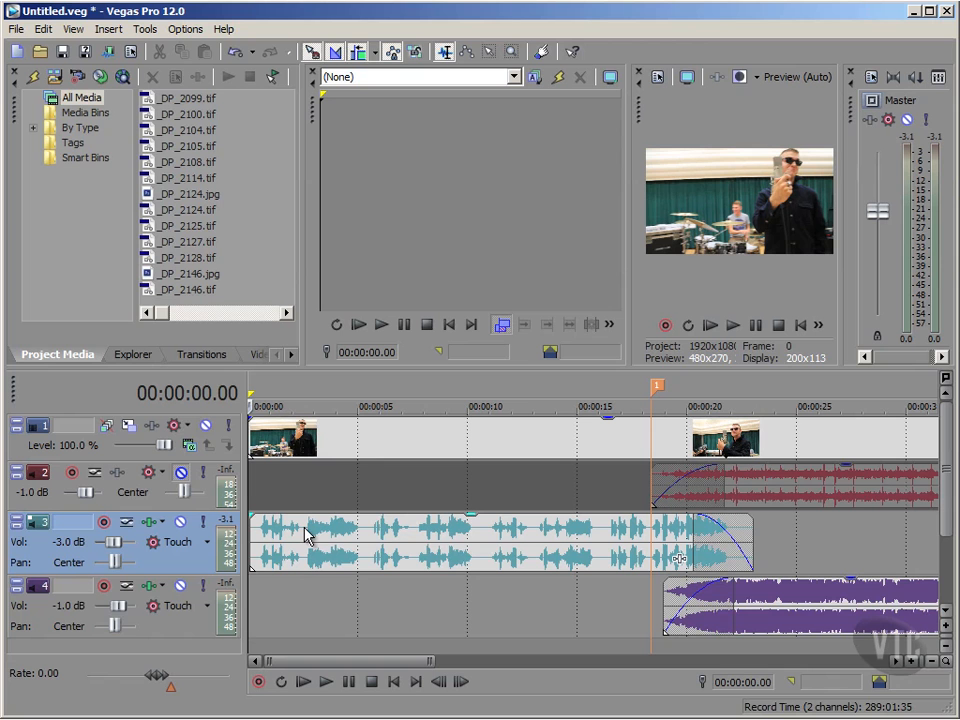
# Step: Split the track 3 vocal event at 00:00:02.15, just before the second vocal phrase
pyautogui.moveTo(428, 661); pyautogui.dragTo(332, 661)
pyautogui.moveTo(269, 661); pyautogui.dragTo(278, 661)
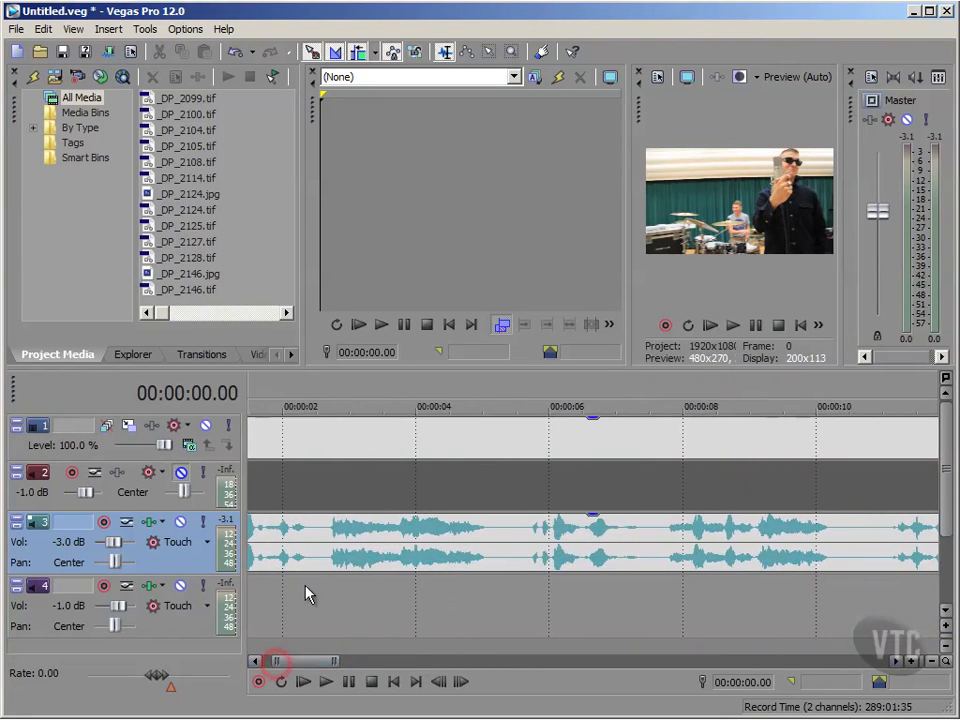
pyautogui.click(315, 398)
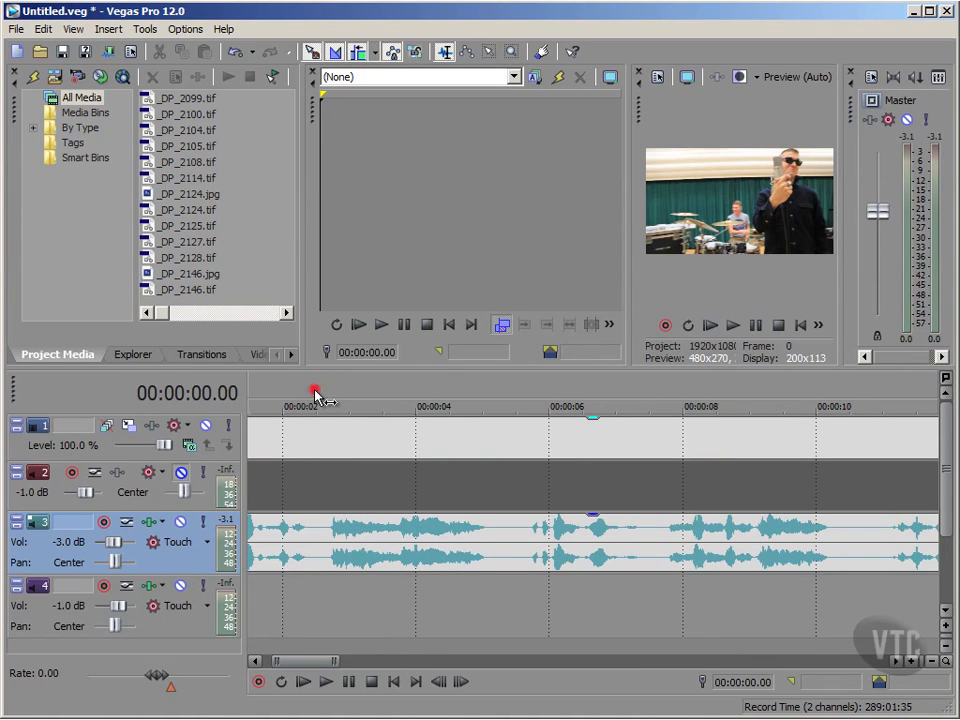
pyautogui.click(329, 601)
pyautogui.click(331, 561)
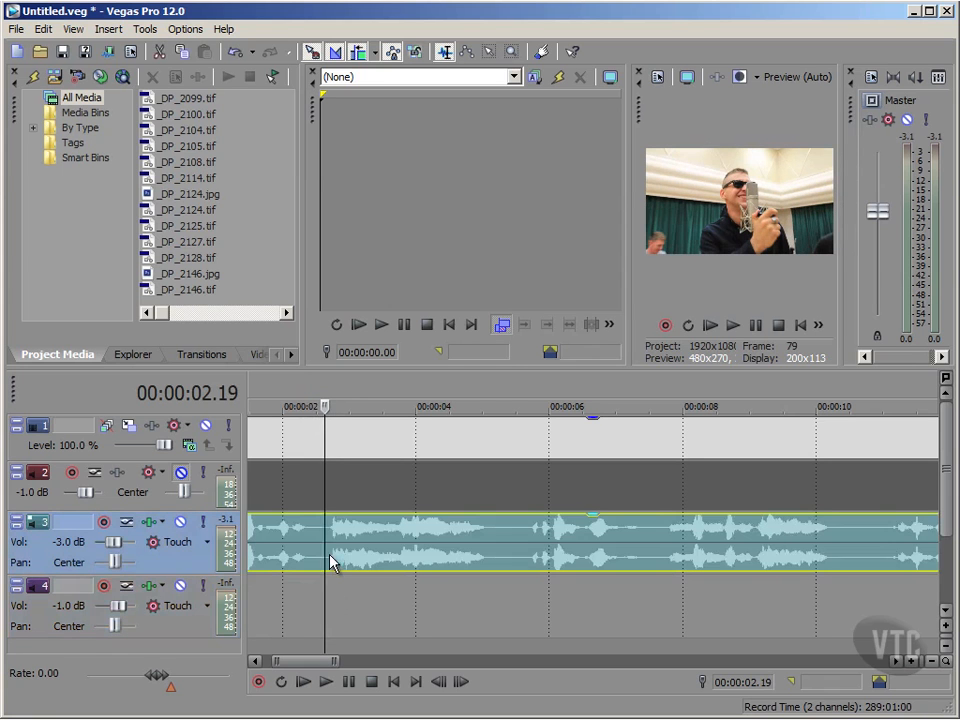
pyautogui.click(331, 561)
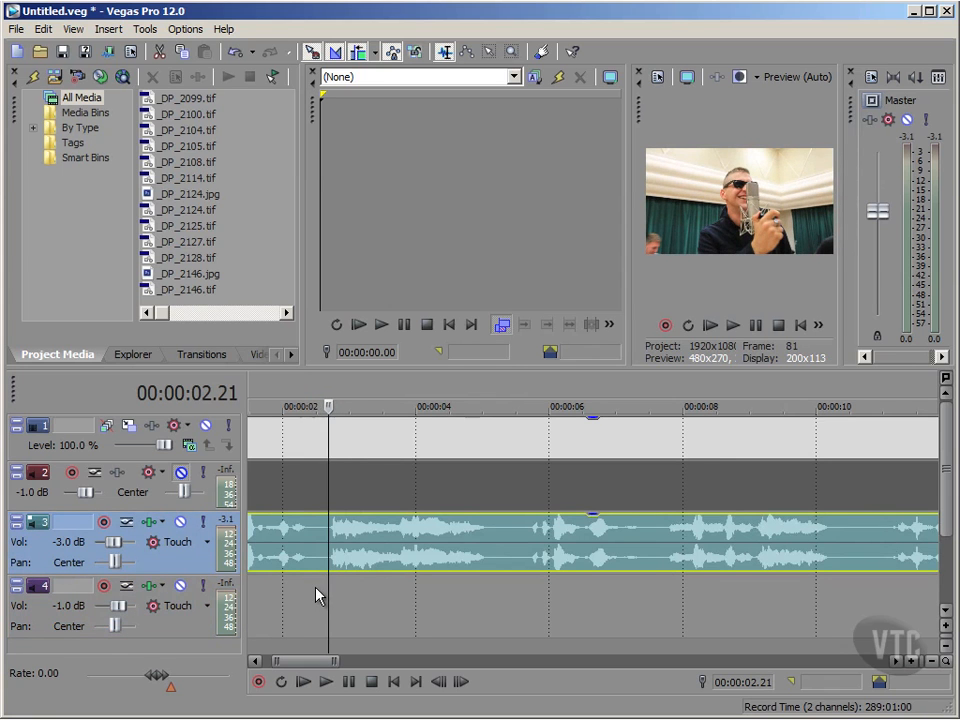
pyautogui.click(316, 595)
pyautogui.click(317, 560)
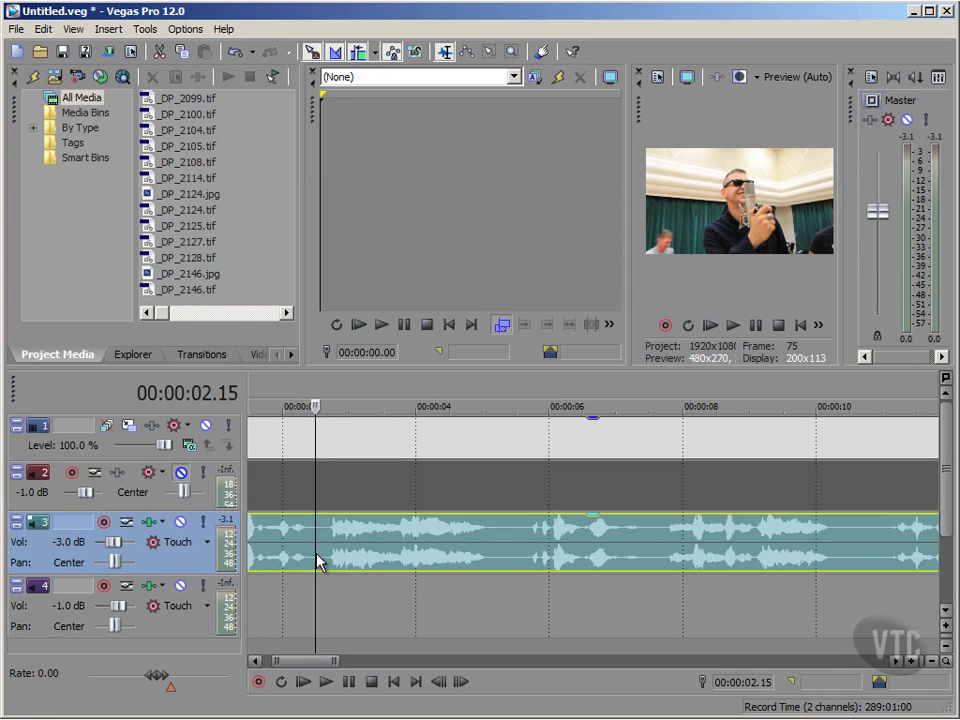
pyautogui.press('s')
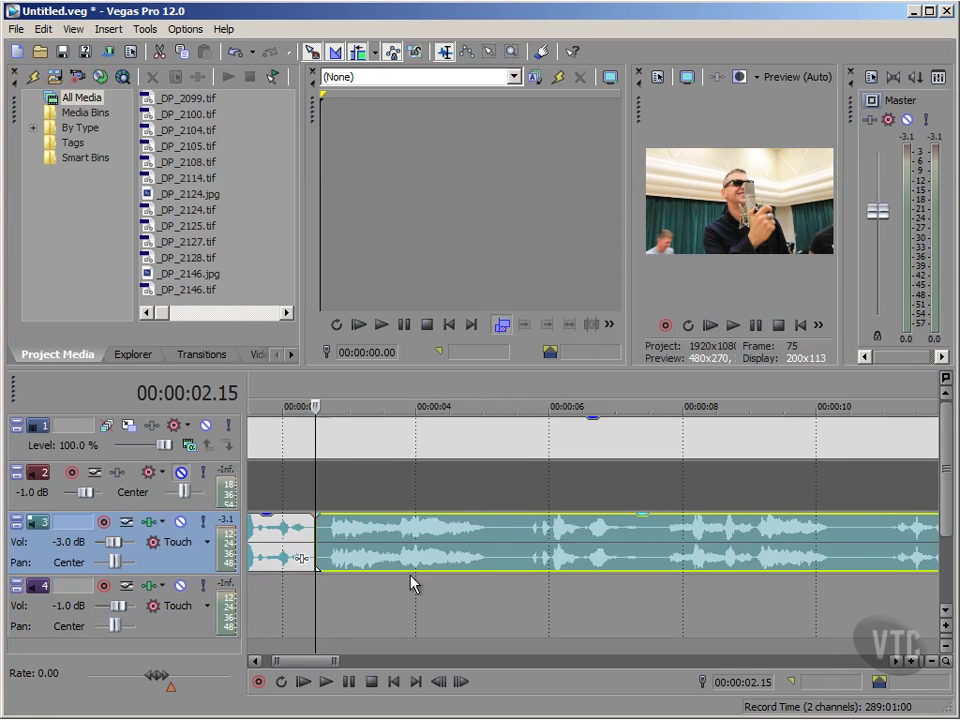
# Step: Split the track 3 vocal event again at 00:00:05.10, after the end of the second phrase
pyautogui.click(511, 590)
pyautogui.click(505, 556)
pyautogui.press('s')
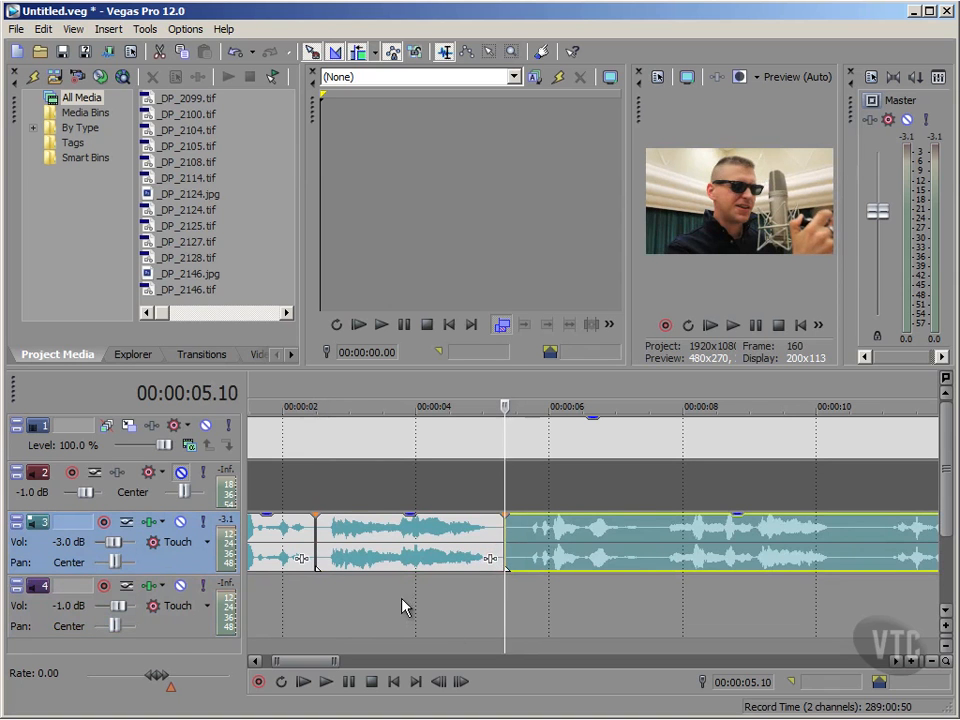
# Step: Add the Sony Parametric EQ plug-in as an event effect on the short vocal event between the two splits
pyautogui.click(364, 585)
pyautogui.moveTo(338, 661); pyautogui.dragTo(352, 661)
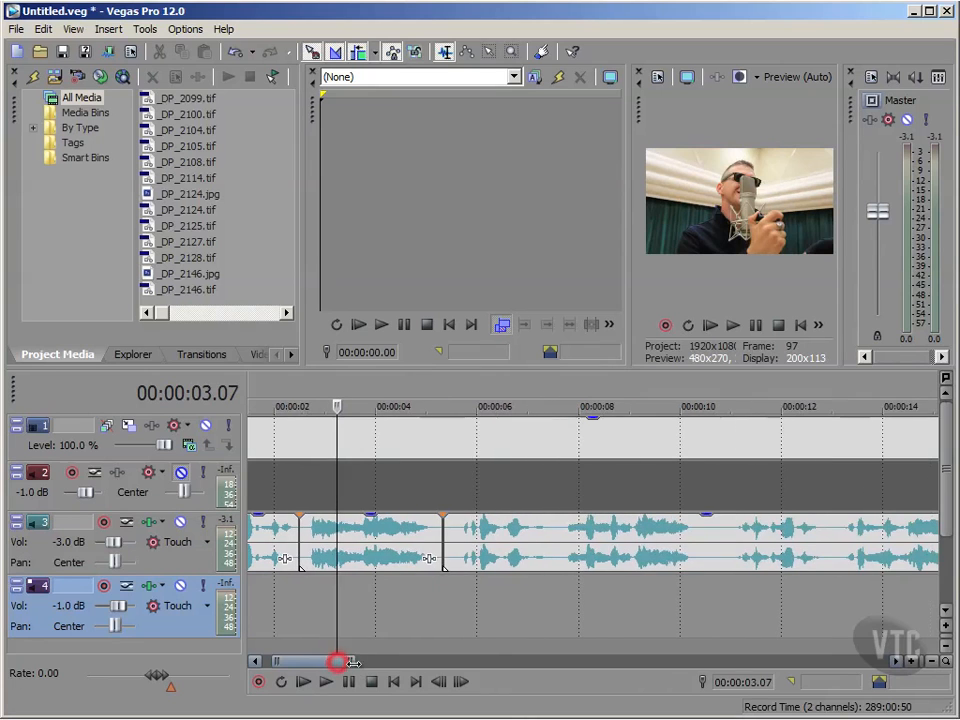
pyautogui.moveTo(282, 660); pyautogui.dragTo(270, 660)
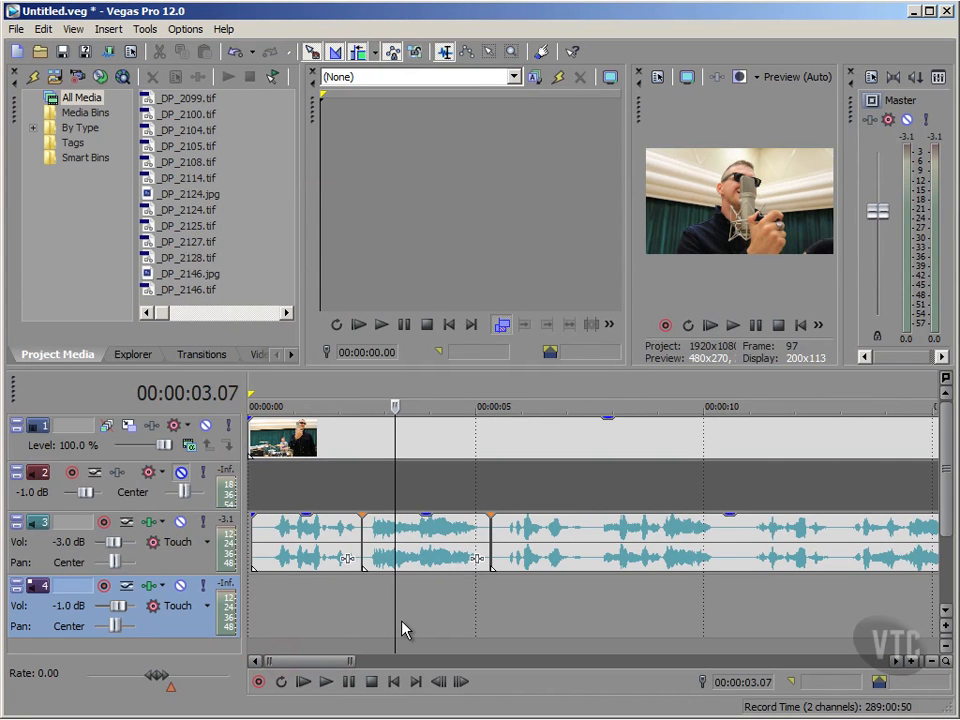
pyautogui.click(418, 550)
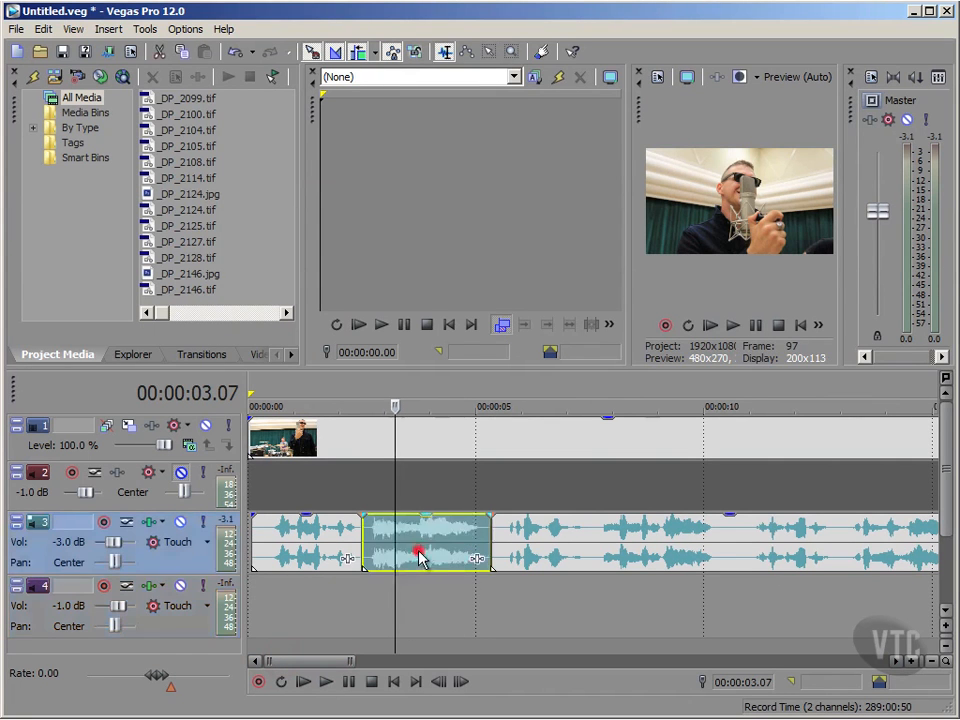
pyautogui.click(476, 560)
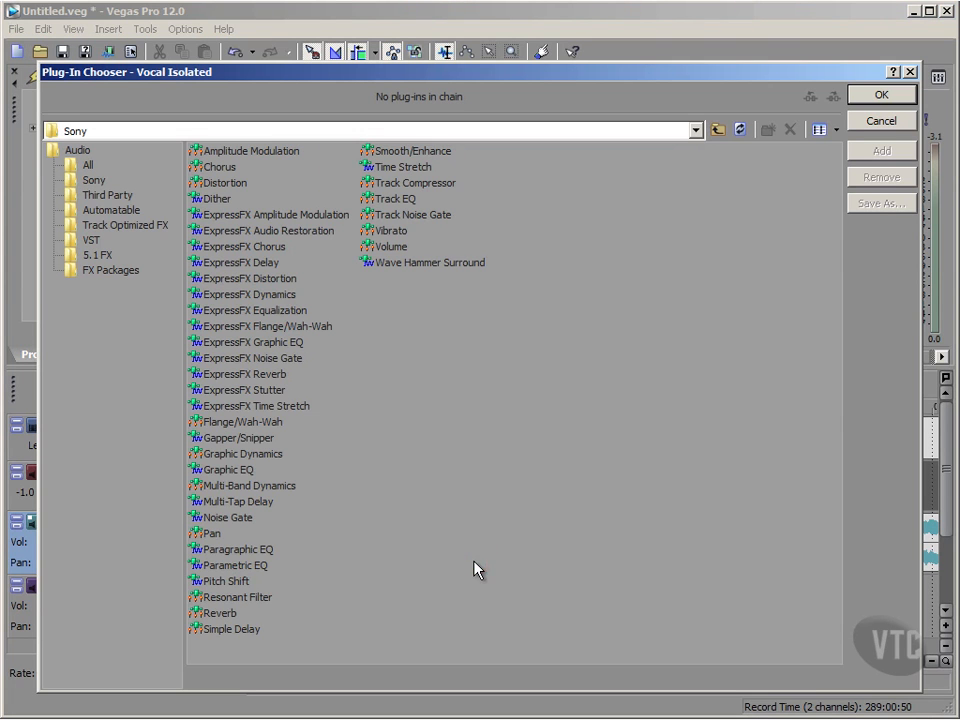
pyautogui.click(229, 565)
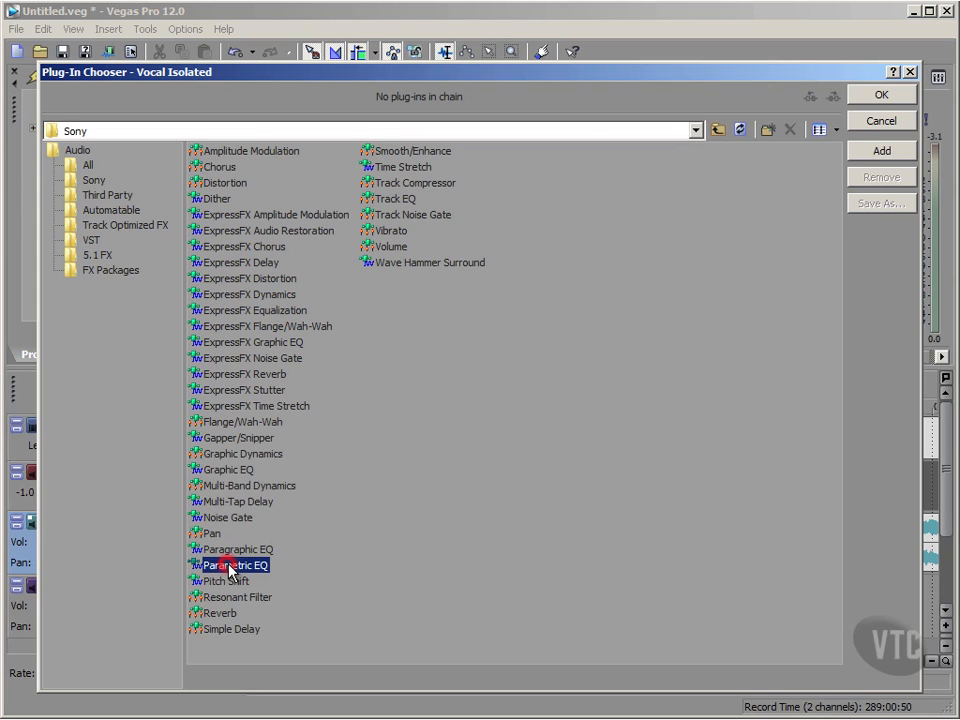
pyautogui.click(878, 153)
pyautogui.click(881, 95)
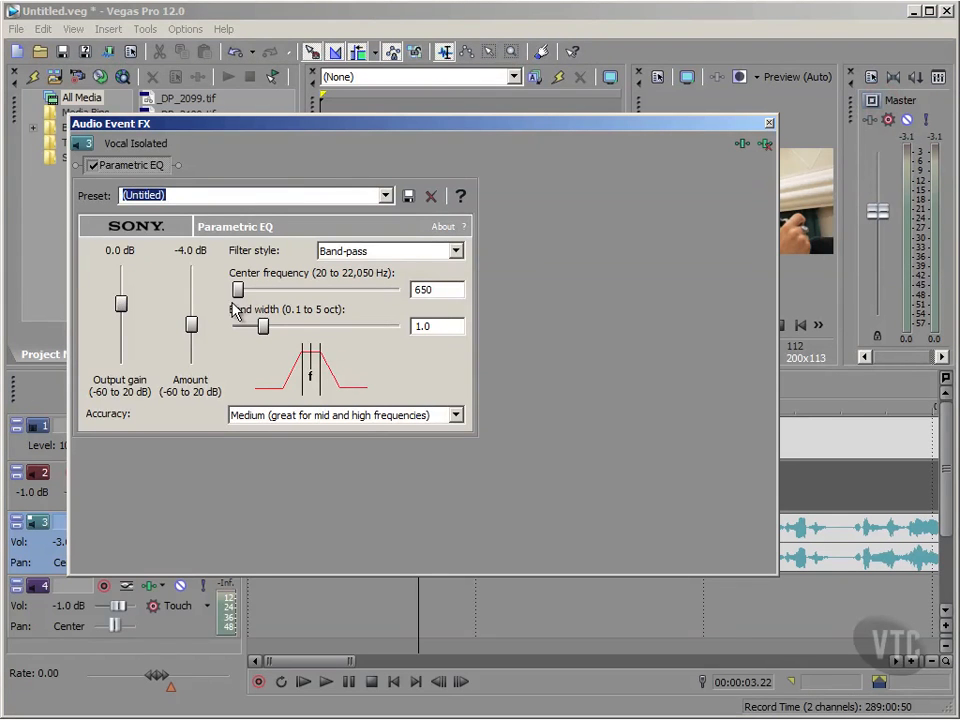
# Step: Apply the Phone line effect preset to the short vocal event's Parametric EQ and close the effect window
pyautogui.click(384, 196)
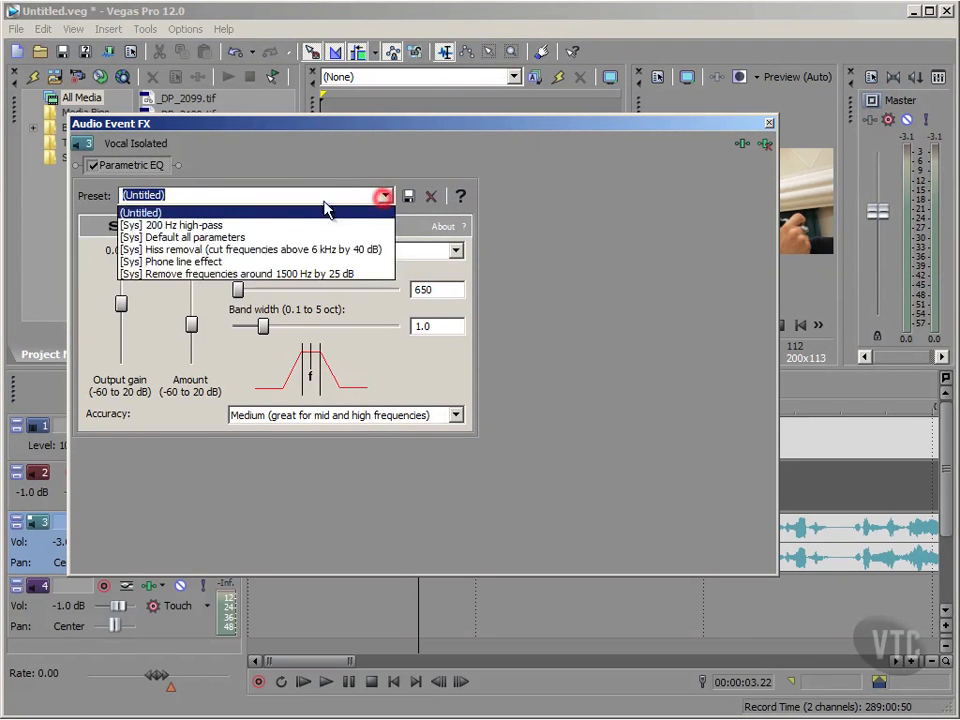
pyautogui.click(200, 262)
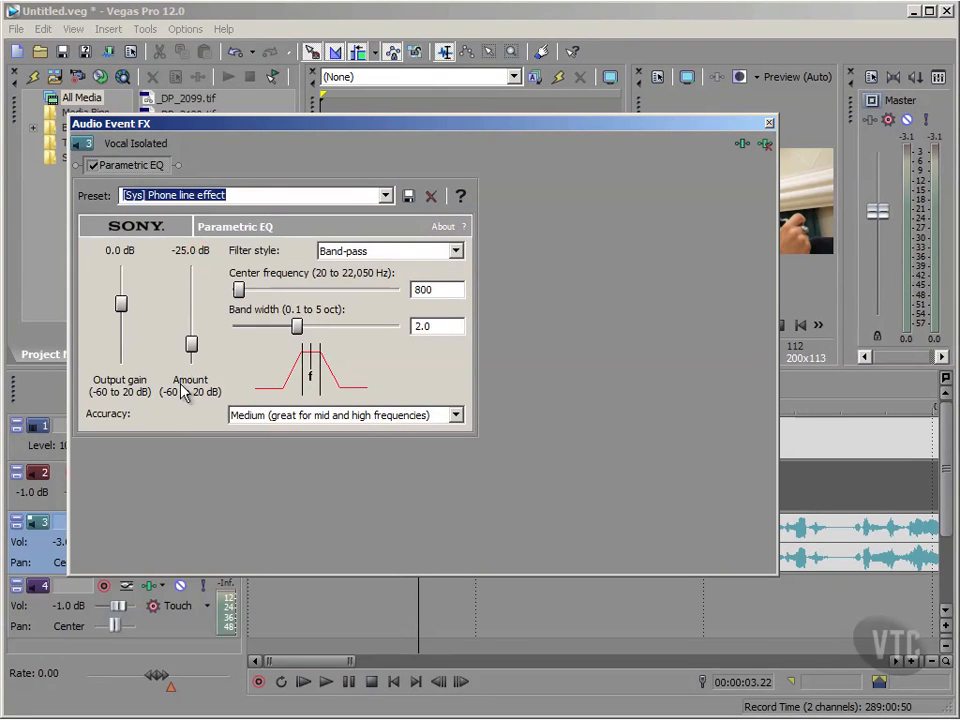
pyautogui.click(769, 123)
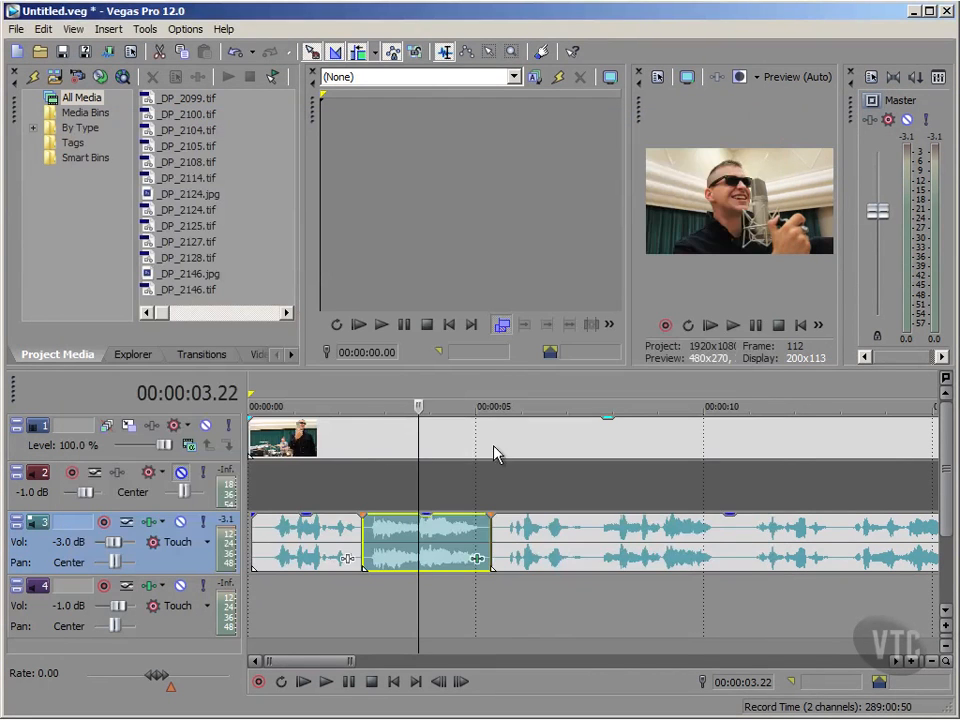
# Step: Play the project from the beginning through the split vocal section to hear the effect, and stop playback
pyautogui.click(384, 597)
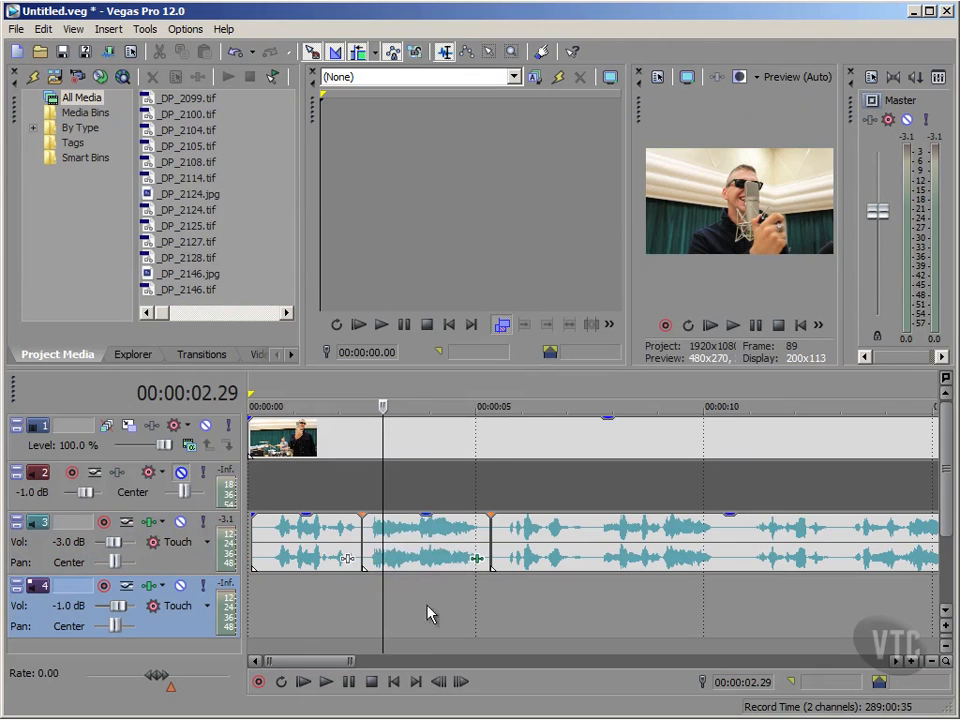
pyautogui.click(395, 684)
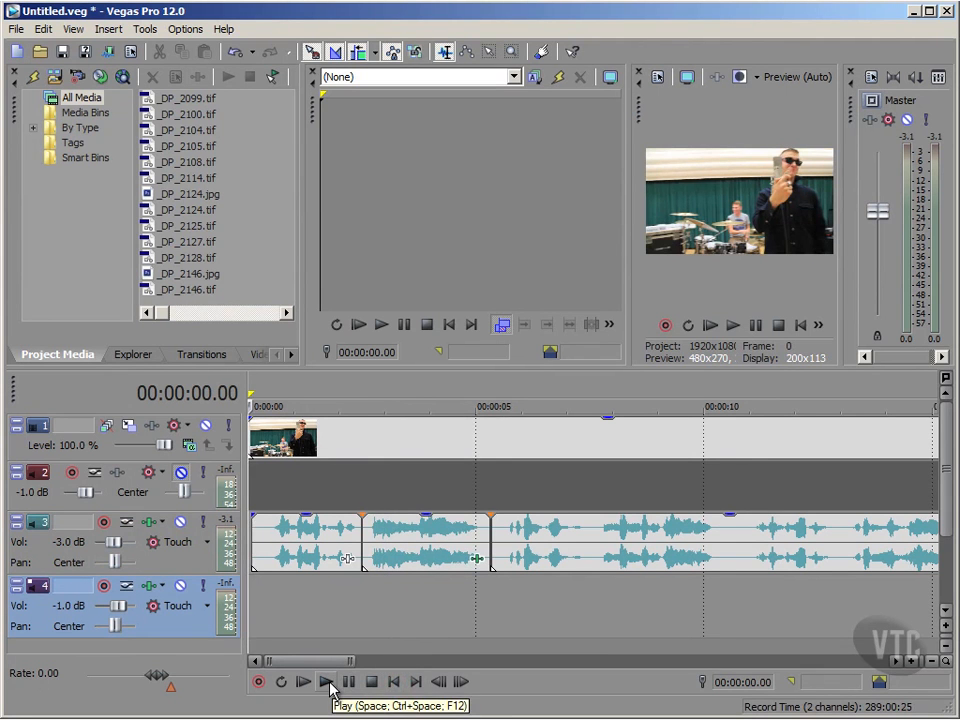
pyautogui.click(327, 683)
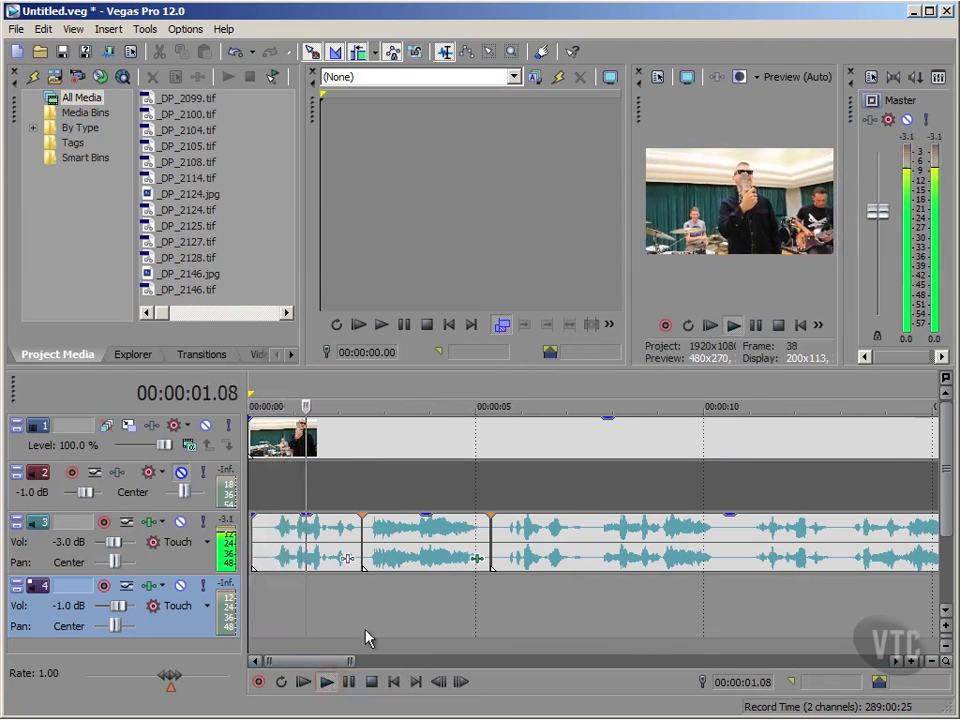
pyautogui.click(371, 682)
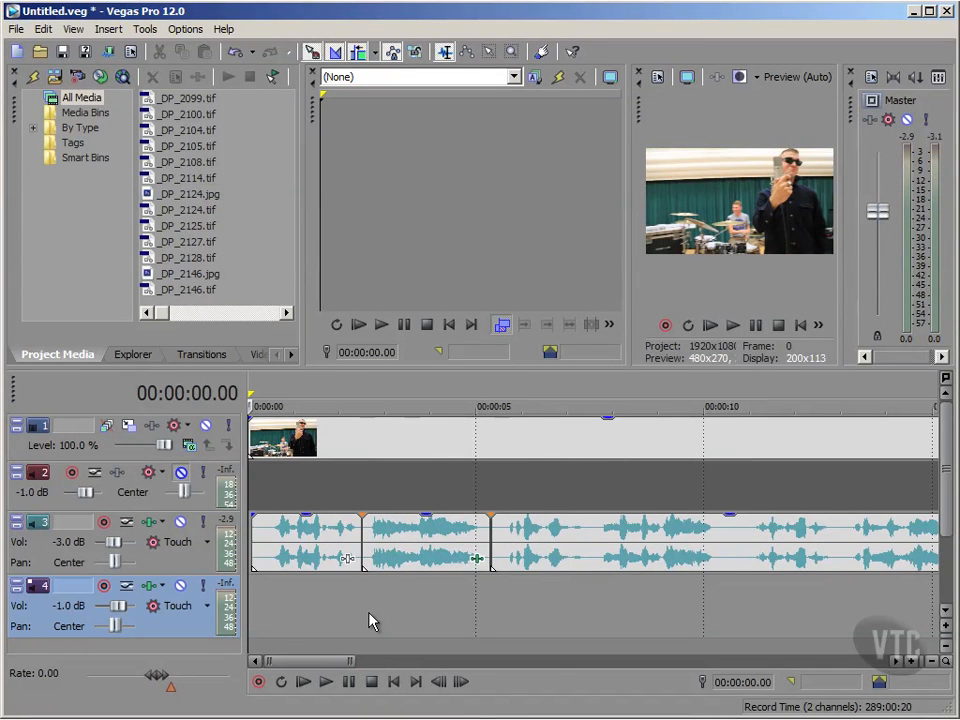